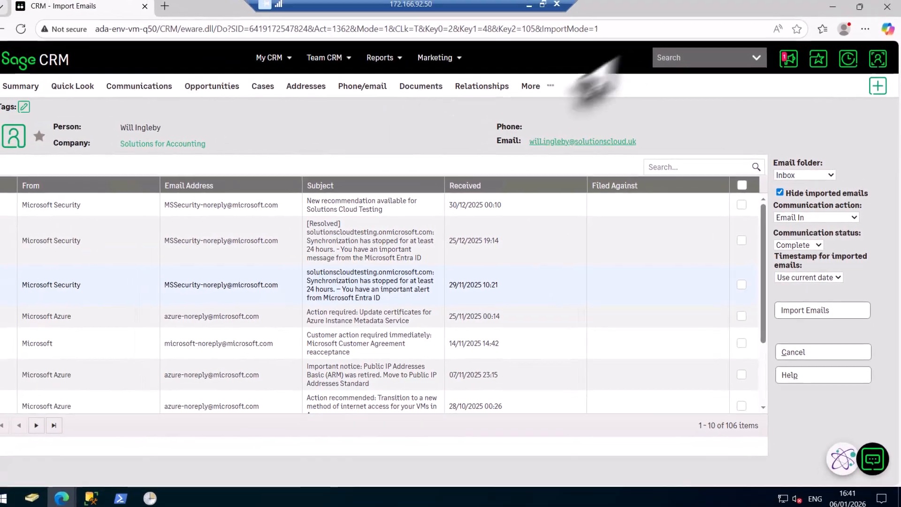
- Refresh the inbox list, select the email "Here's a test email..." and set the timestamp for imported emails to Use email date
left_click(32, 32)
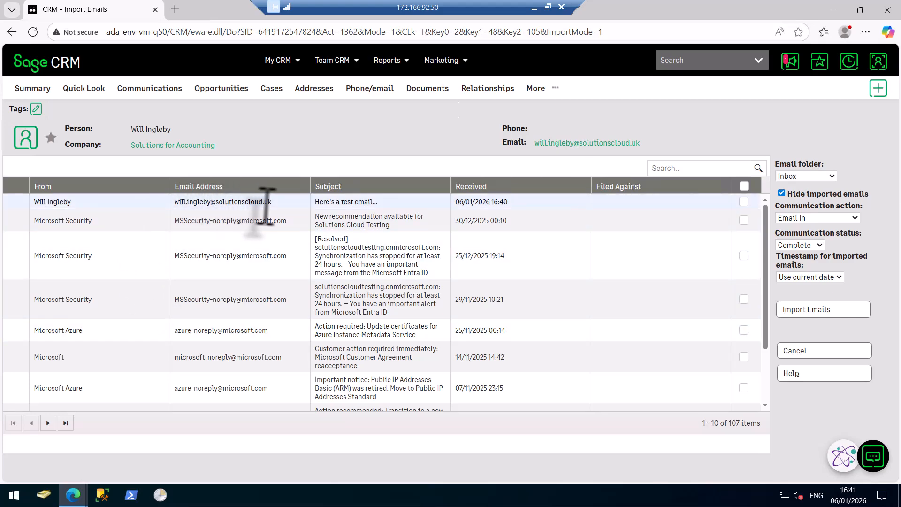
left_click(743, 202)
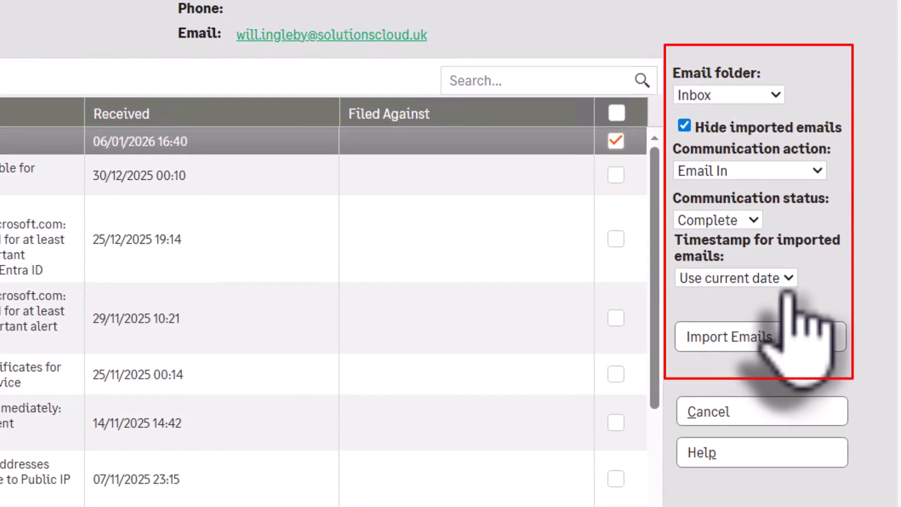
left_click(775, 96)
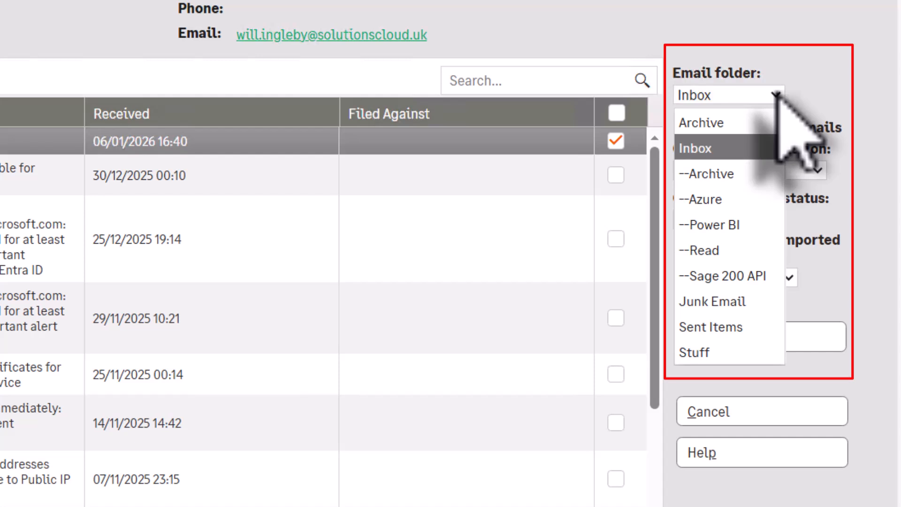
left_click(775, 96)
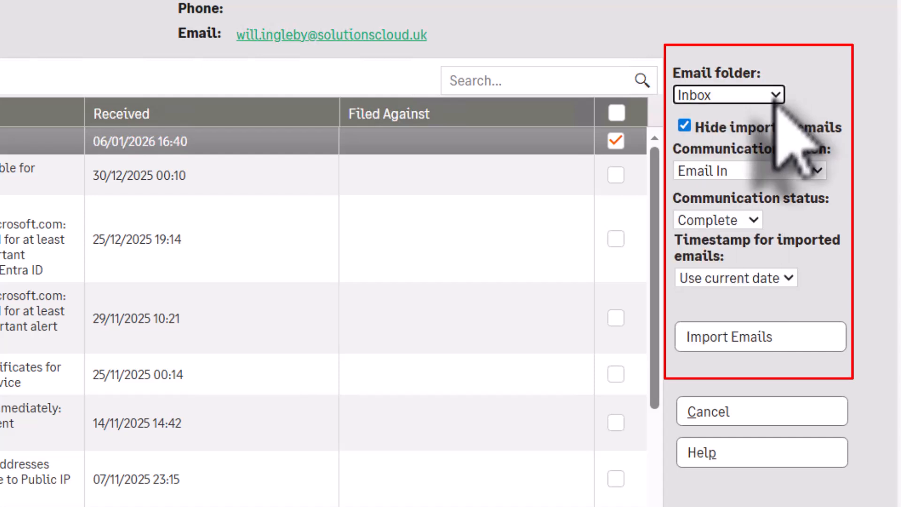
left_click(741, 172)
left_click(741, 173)
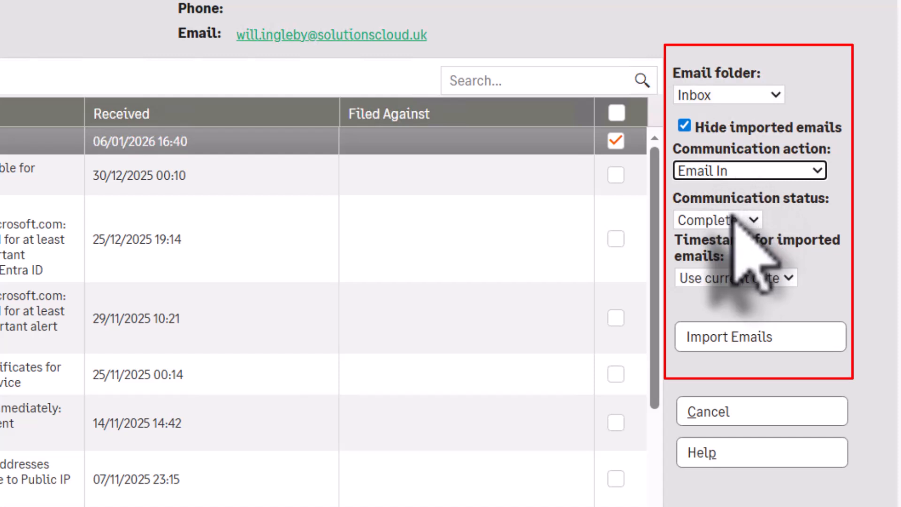
left_click(723, 278)
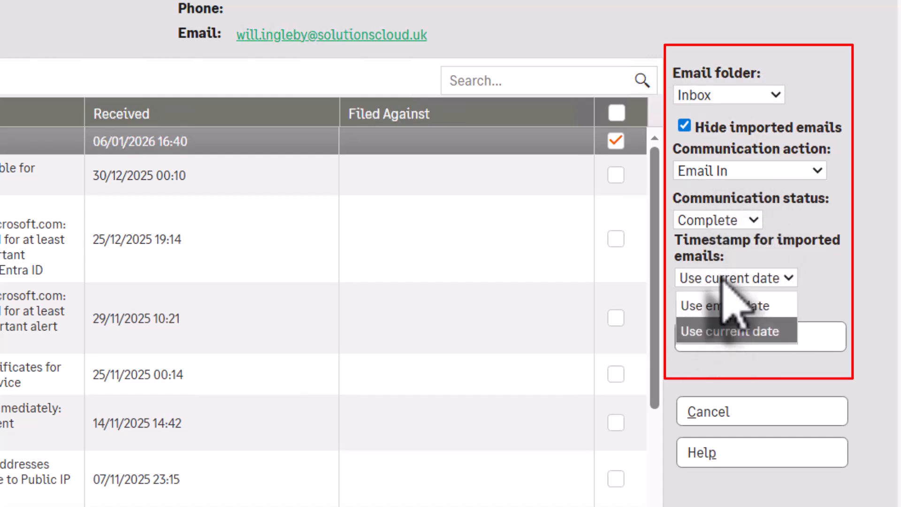
left_click(723, 307)
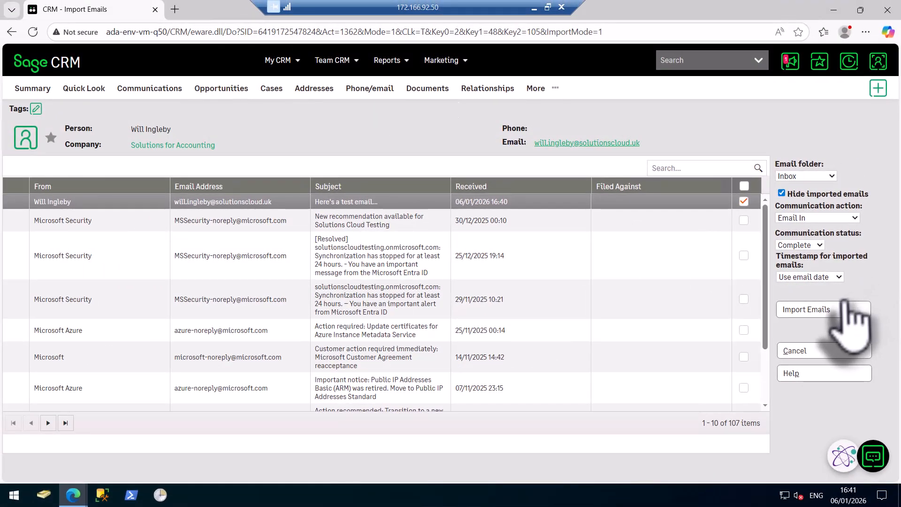
- Import the selected email to the person record and open it from the person's communications
left_click(809, 310)
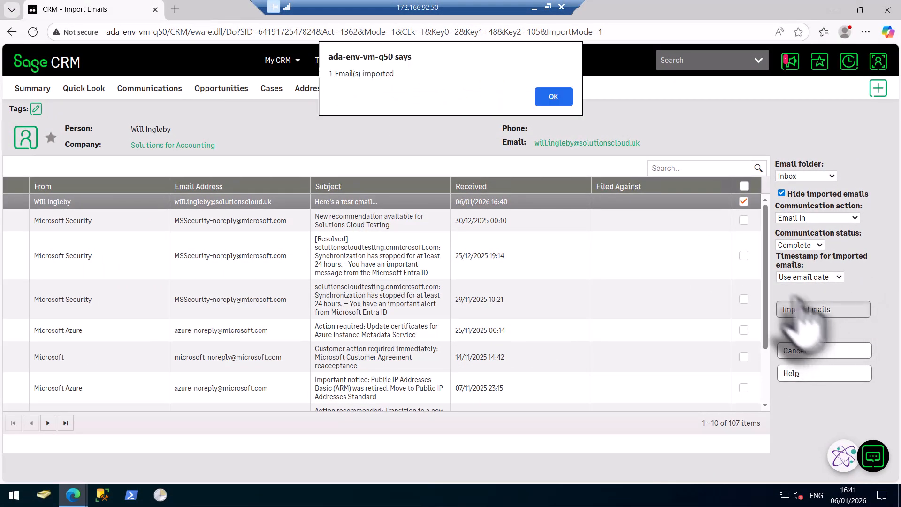
left_click(554, 98)
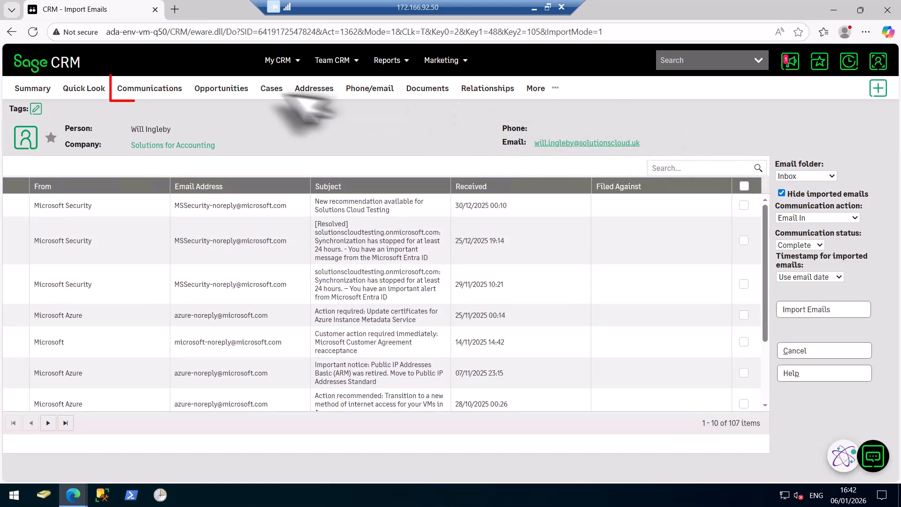
left_click(158, 89)
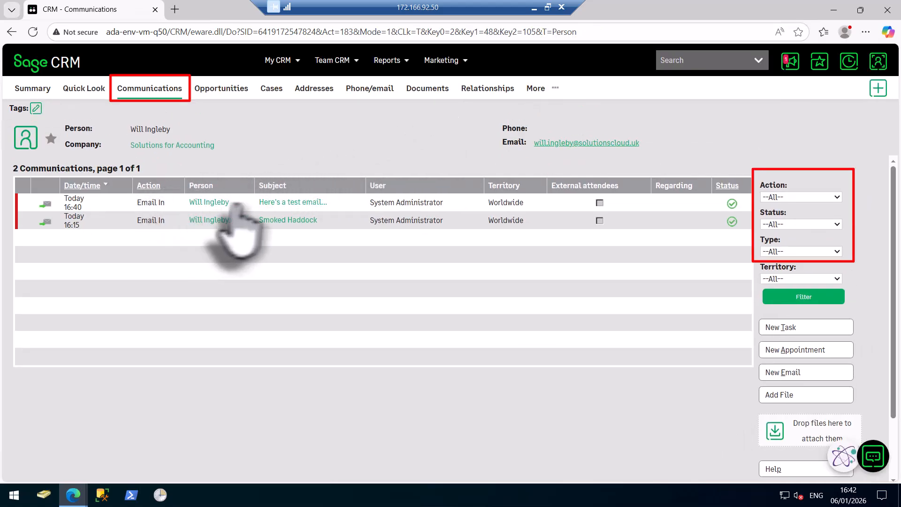
left_click(287, 203)
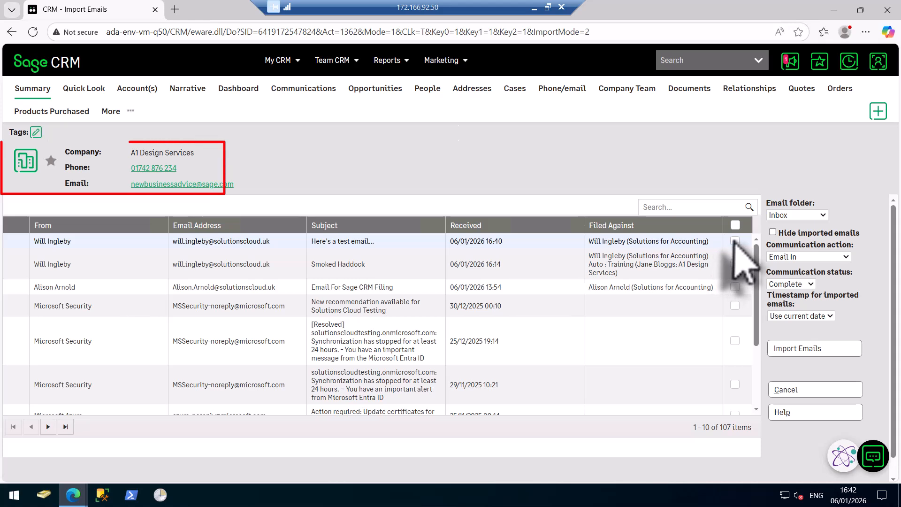
- Import the selected test email against the company A1 Design Services
left_click(796, 348)
left_click(566, 100)
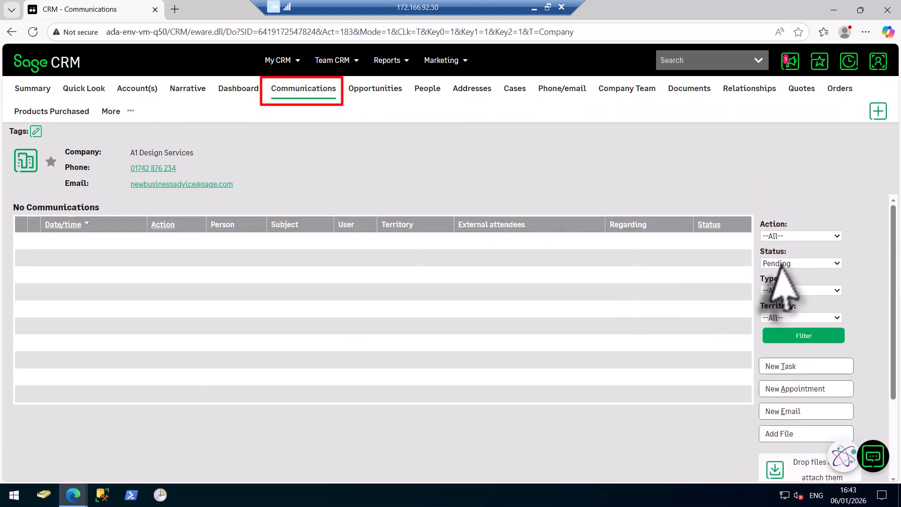
- Filter A1 Design Services' communications to all statuses, view the imported test email and return to the list
left_click(781, 263)
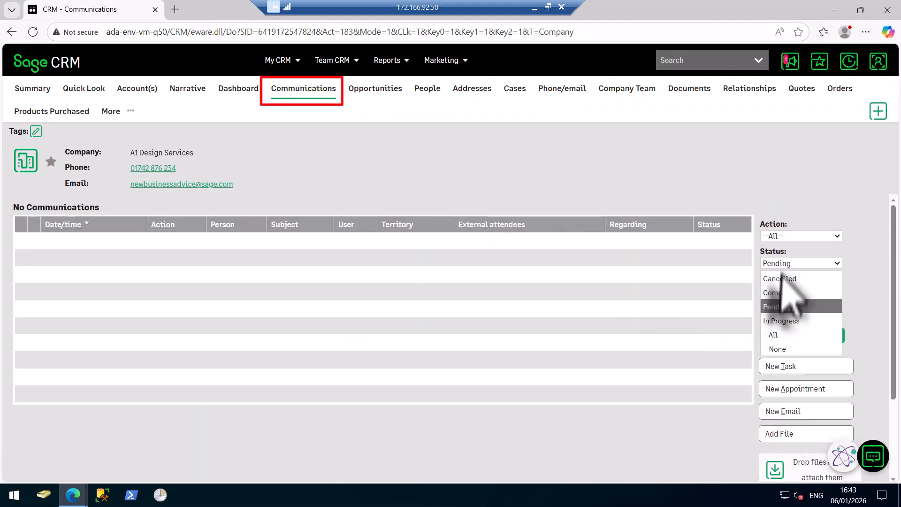
left_click(774, 334)
left_click(800, 336)
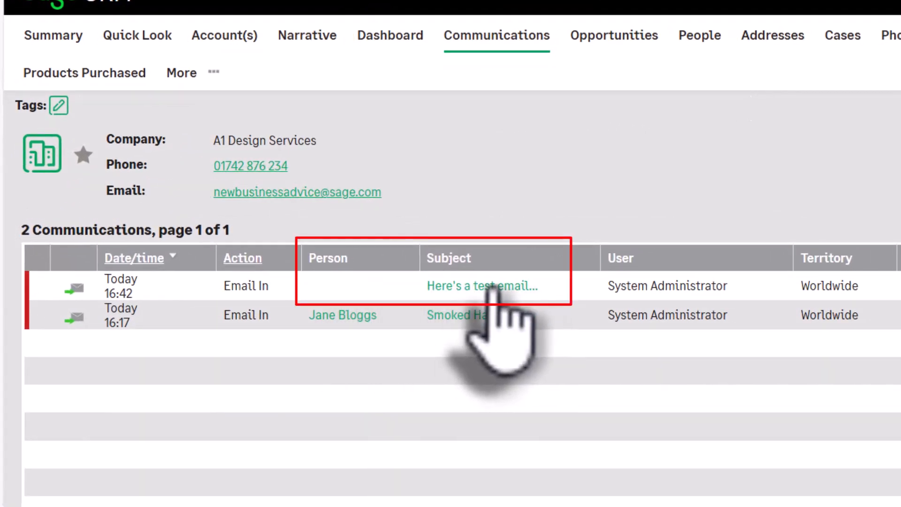
left_click(515, 287)
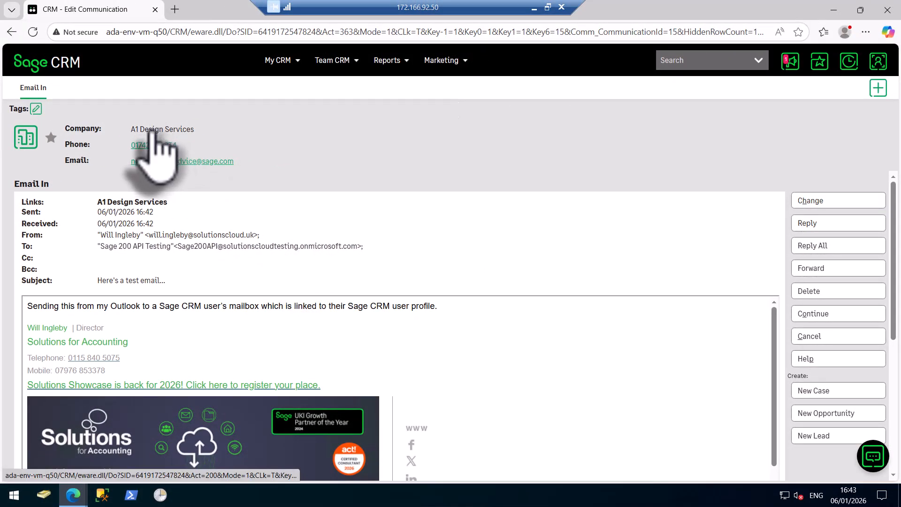
left_click(12, 31)
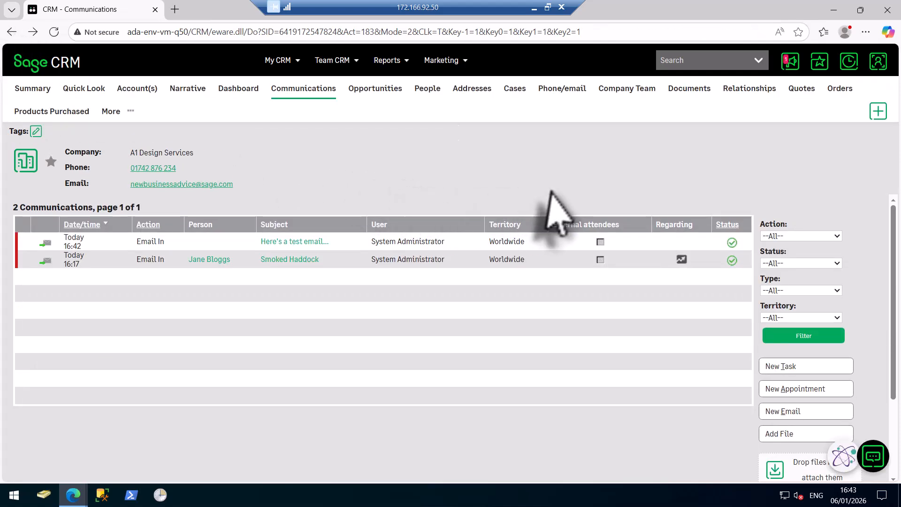
- Import the email "Here's a test email..." against the recent opportunity Sage Accounts Sales Transactions: A1D001
left_click(849, 61)
scroll(839, 213, "down", 3)
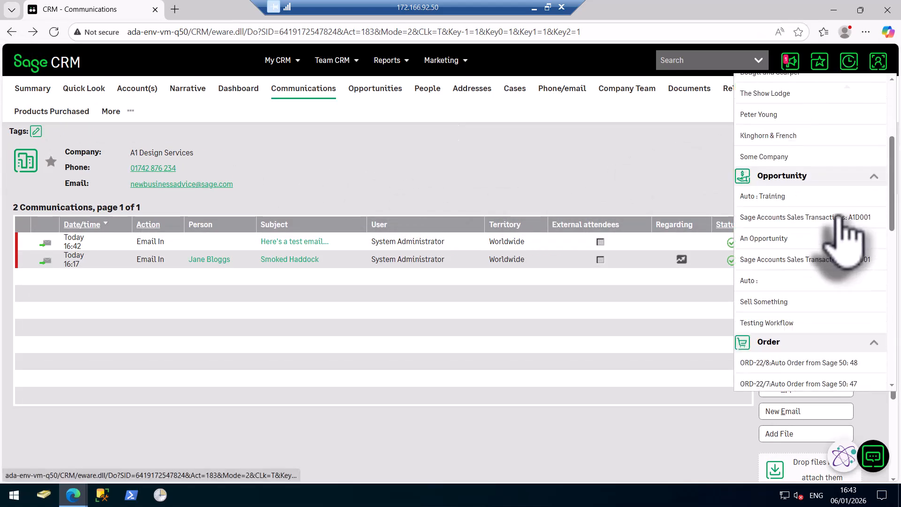
left_click(773, 217)
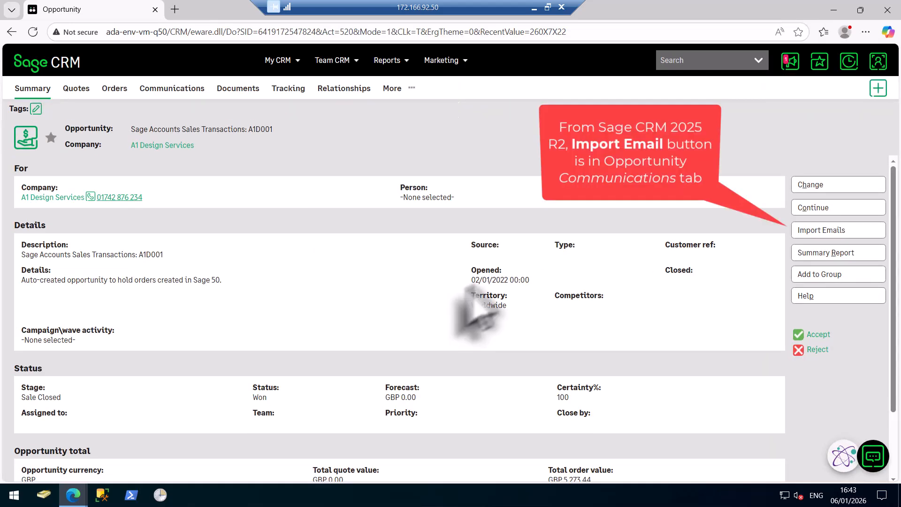
left_click(815, 232)
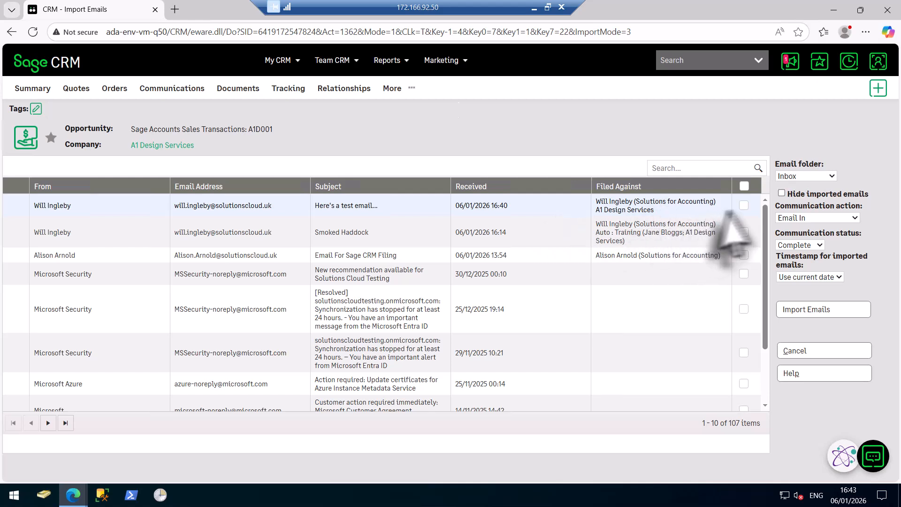
left_click(744, 205)
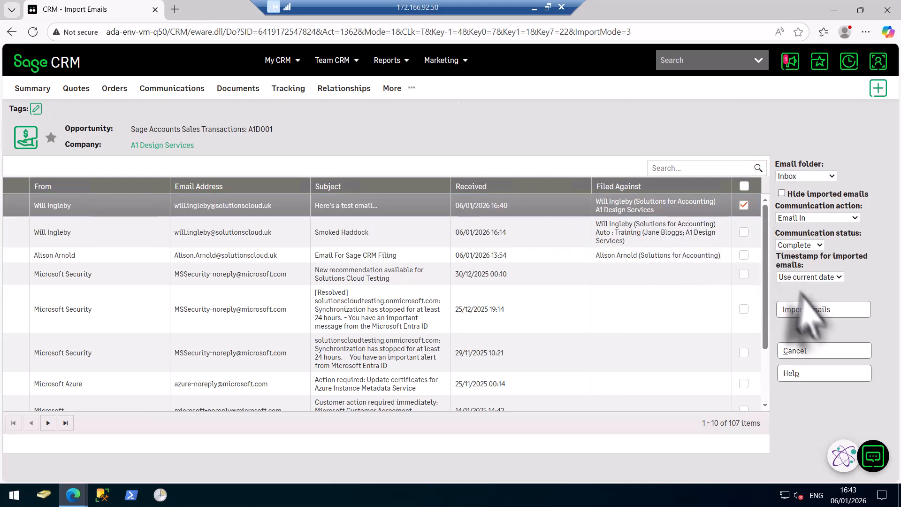
left_click(817, 312)
left_click(555, 95)
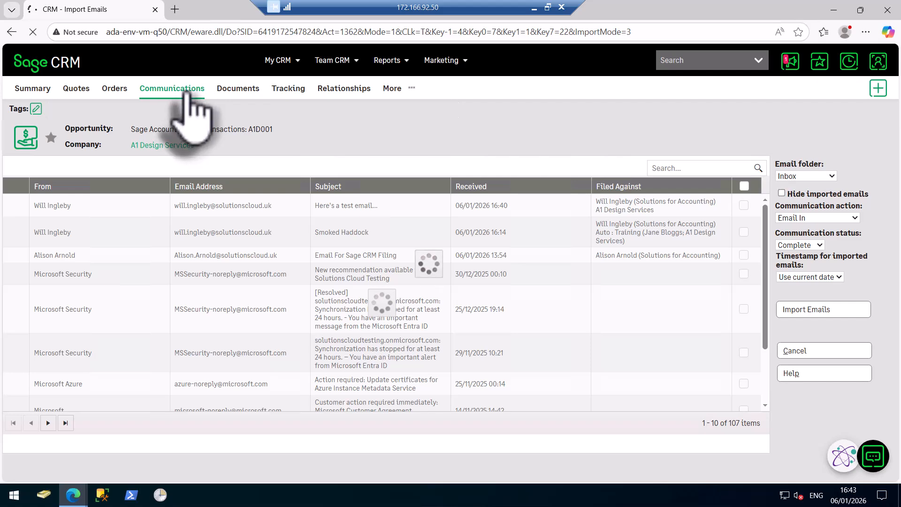
- View the imported test email in the opportunity's communications and go back to the company A1 Design Services
left_click(186, 94)
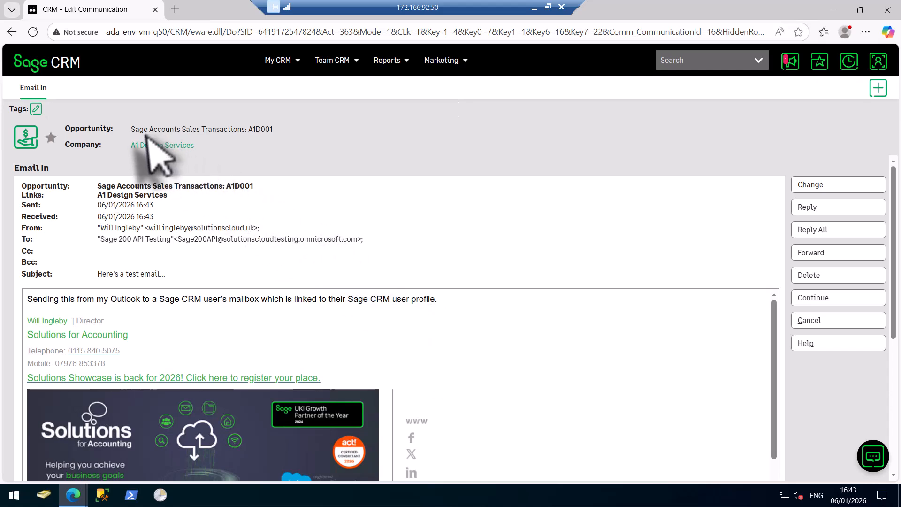
left_click(13, 32)
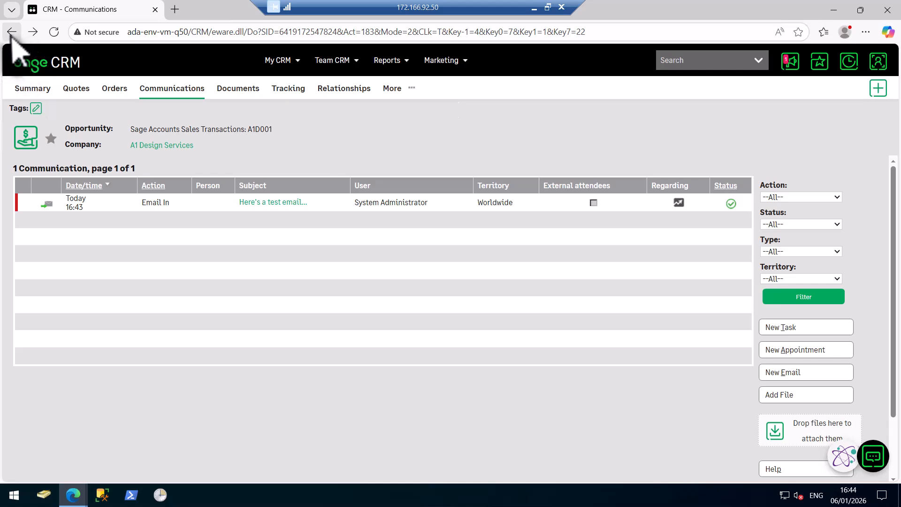
left_click(12, 35)
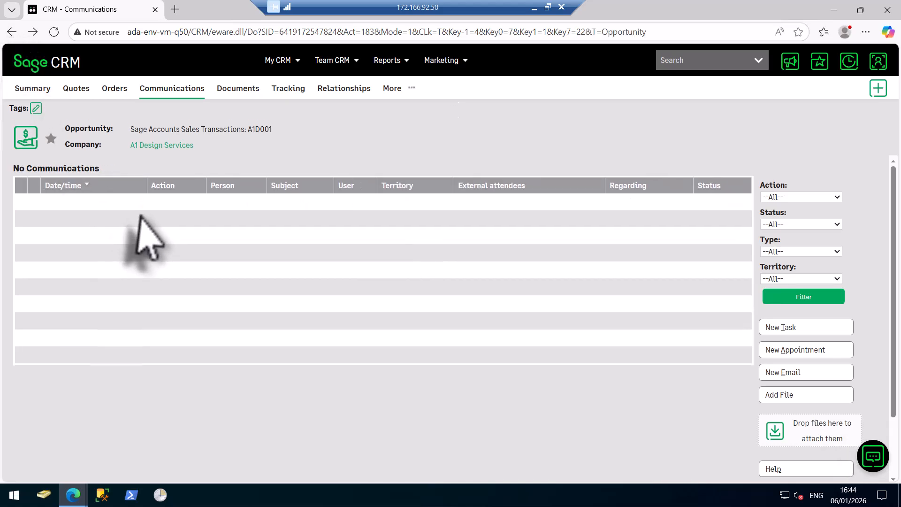
left_click(164, 146)
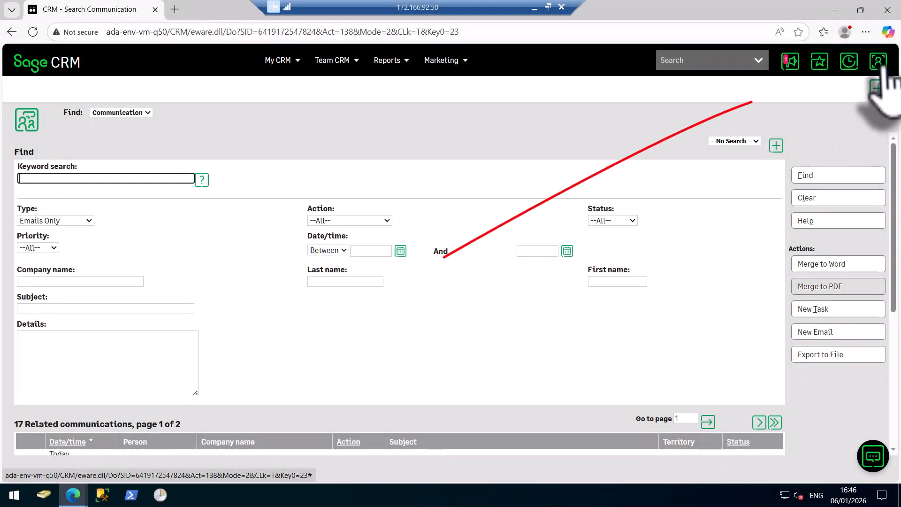
- Edit the user preferences, setting the default timestamp for imported emails to Use email date
left_click(878, 61)
left_click(815, 93)
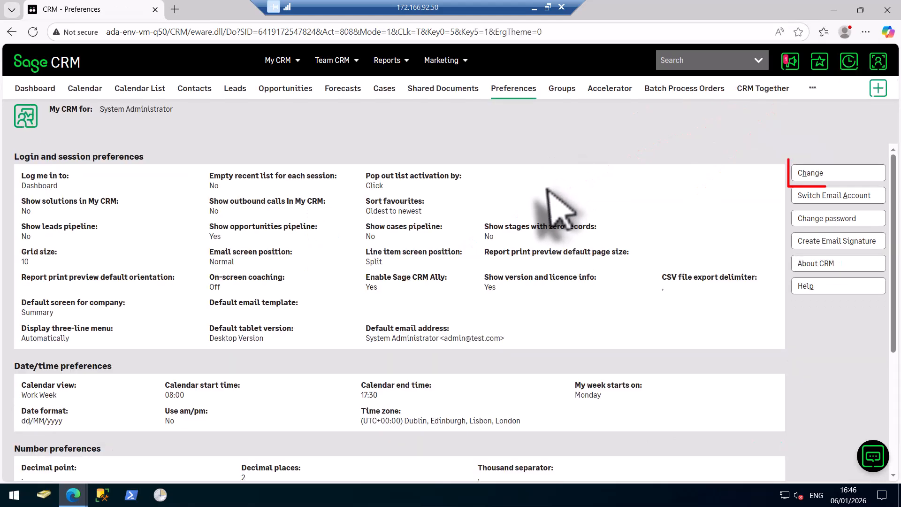
left_click(807, 174)
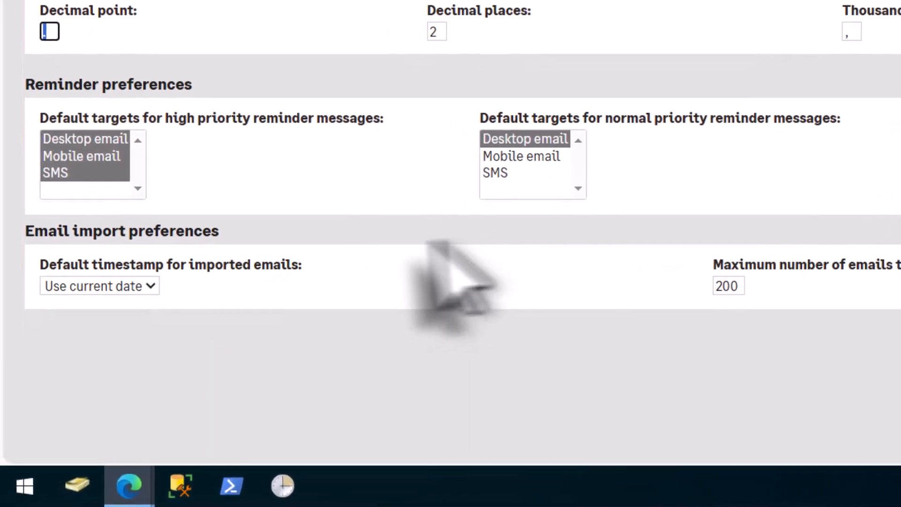
left_click(131, 284)
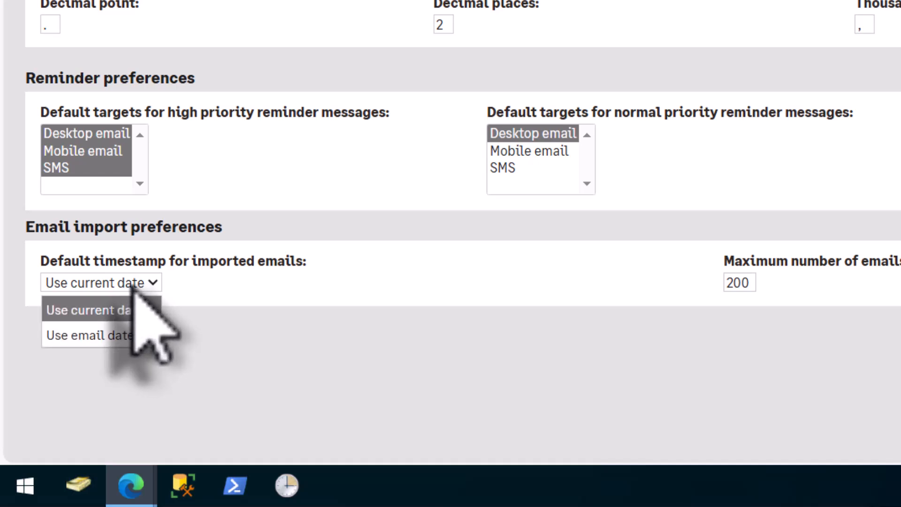
left_click(131, 284)
left_click(133, 283)
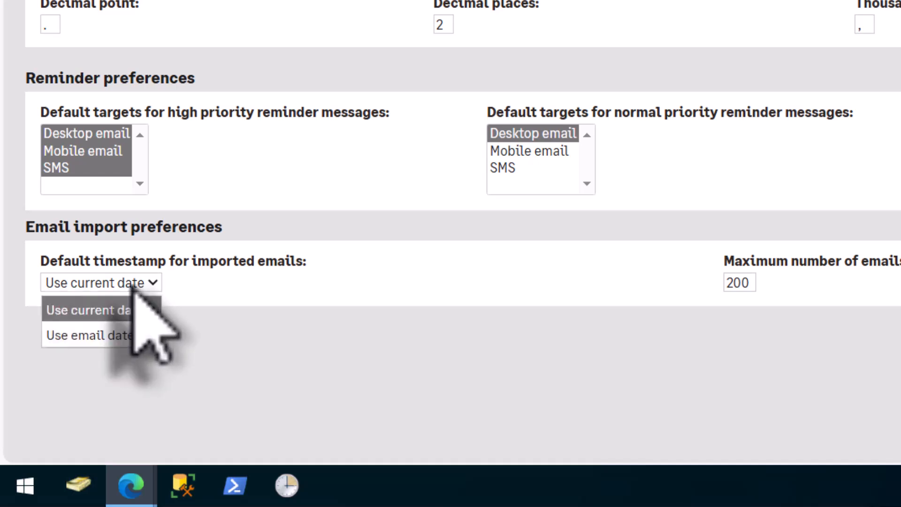
left_click(101, 335)
- Set the maximum number of emails to retrieve to 20 and save the preferences
double_click(738, 283)
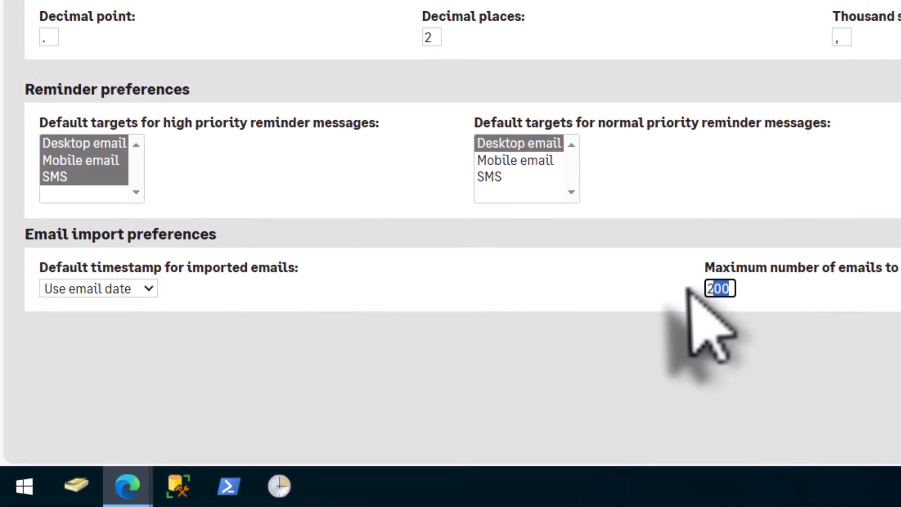
left_click_drag(688, 288, 689, 289)
type("20")
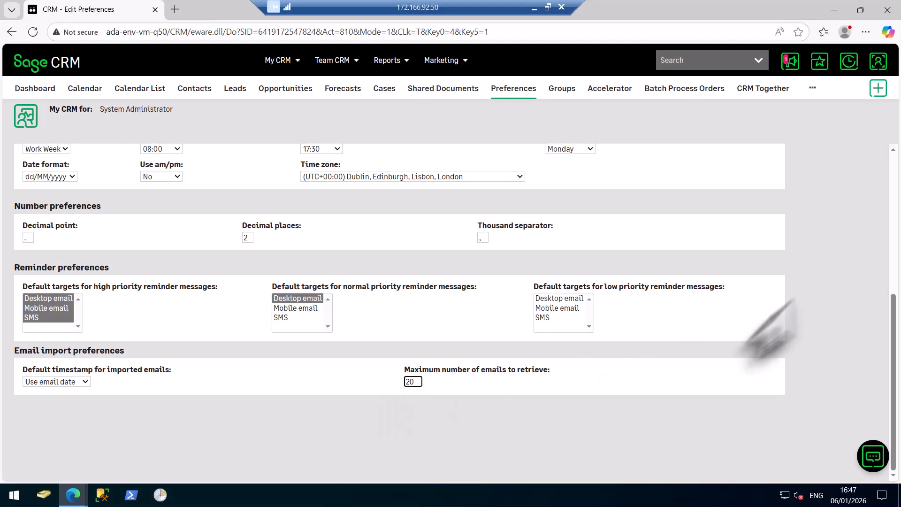
scroll(805, 319, "up", 6)
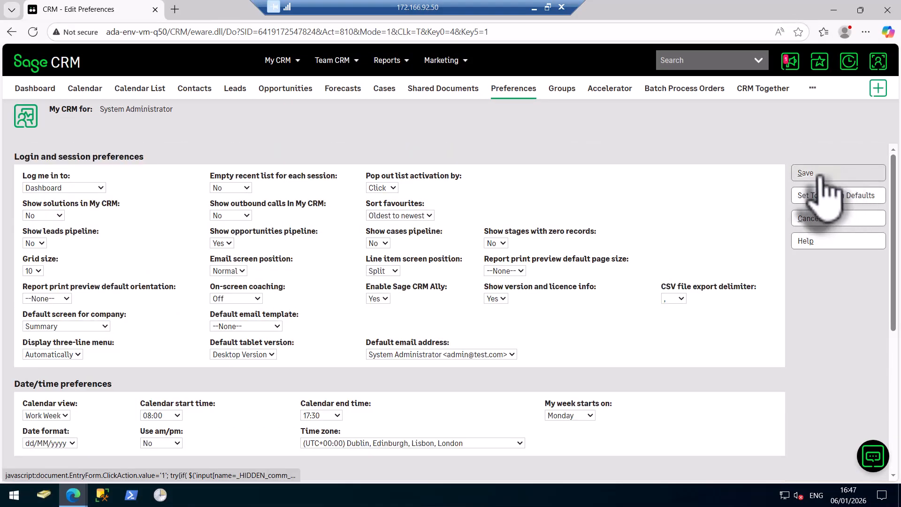
left_click(819, 174)
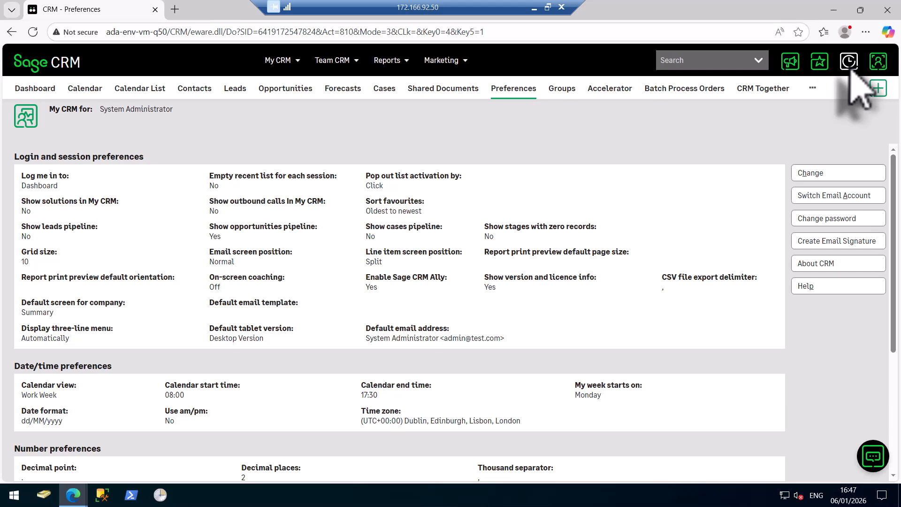
- Open the email import list for the recent company Solutions for Accounting and check the timestamp option and the emails retrieved
left_click(848, 62)
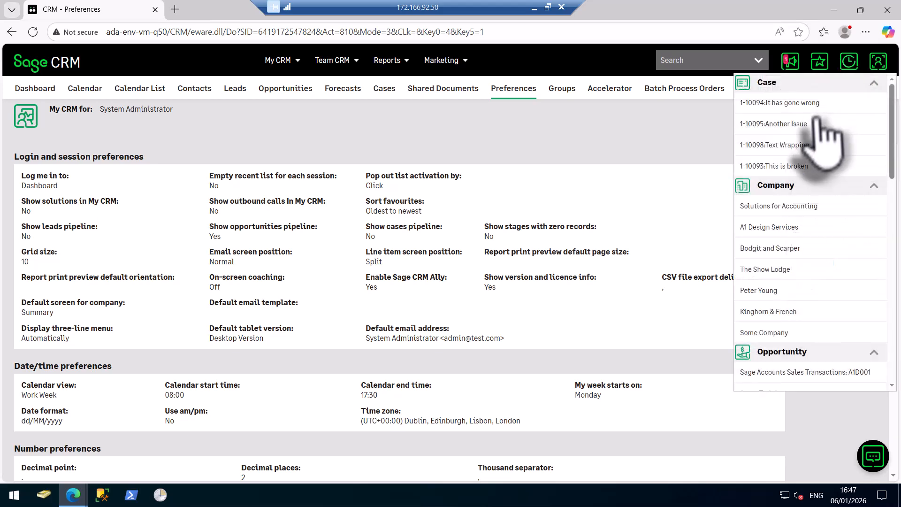
left_click(762, 208)
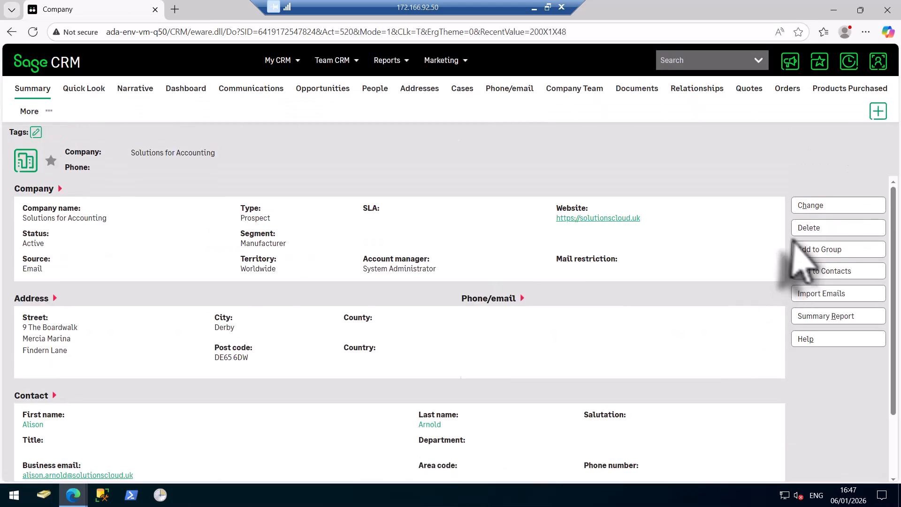
left_click(818, 295)
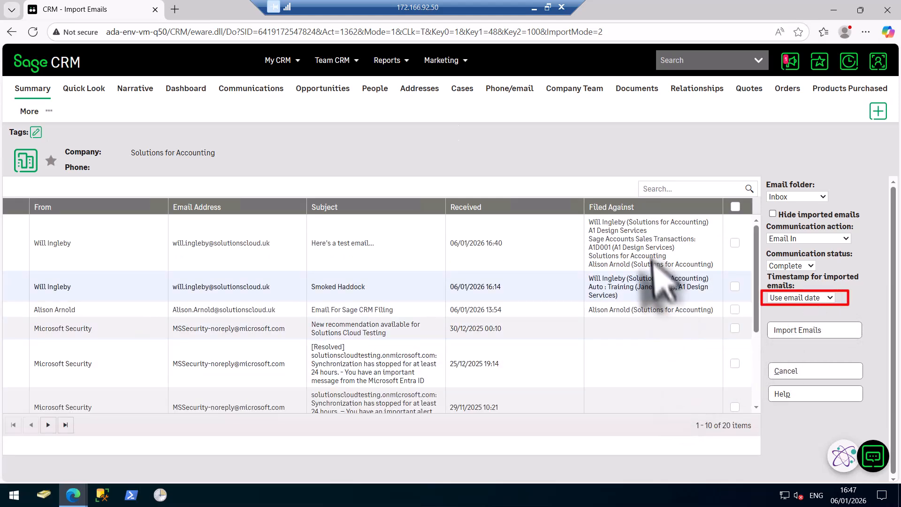
scroll(709, 312, "down", 3)
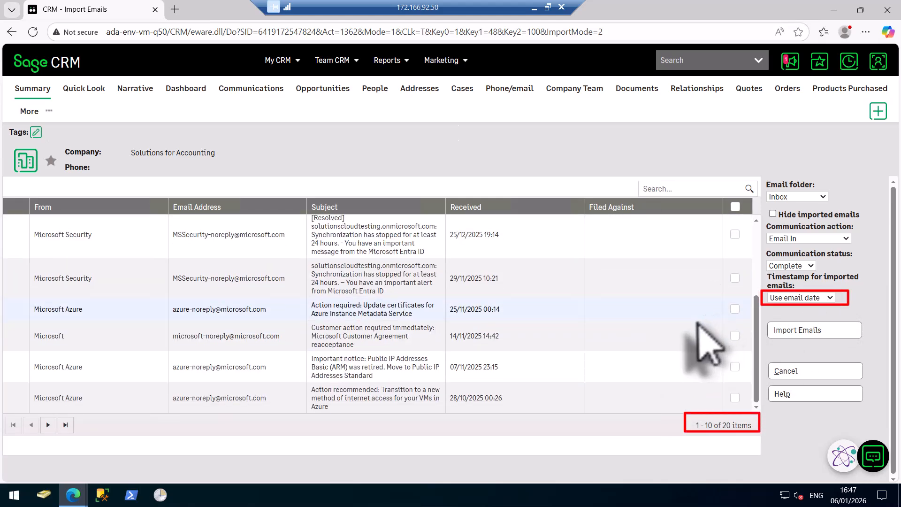
scroll(696, 323, "up", 3)
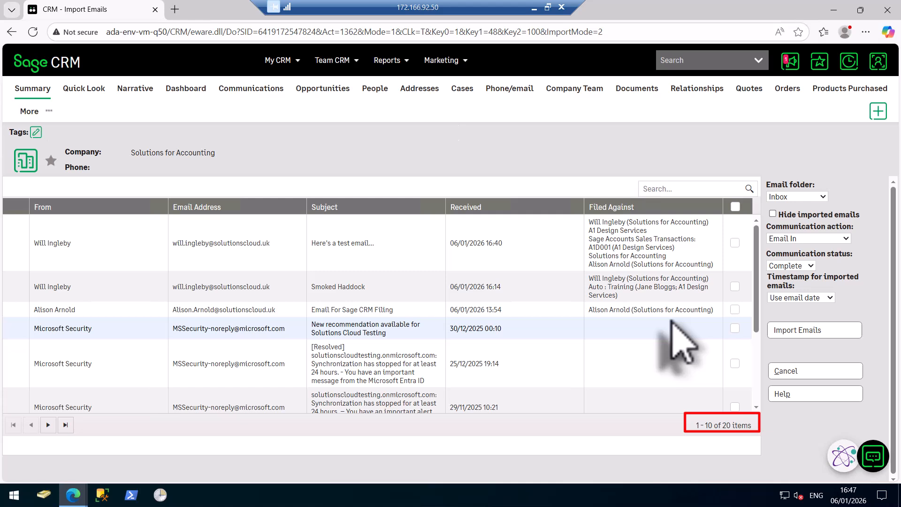